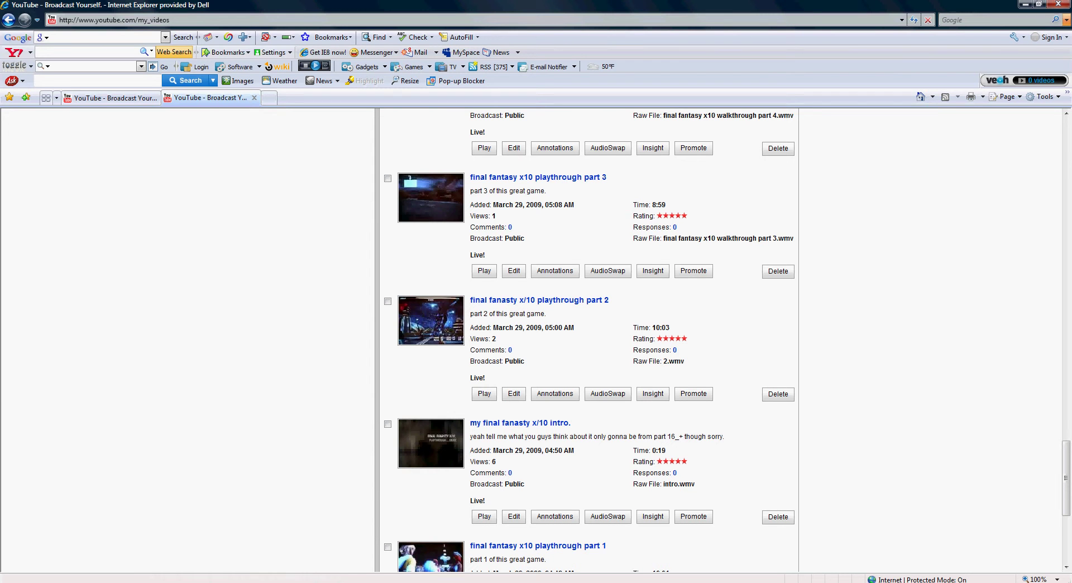
Step: Scroll to the top of the 19-upload My Videos list and open a new browser tab
scroll(333, 406, up, 12)
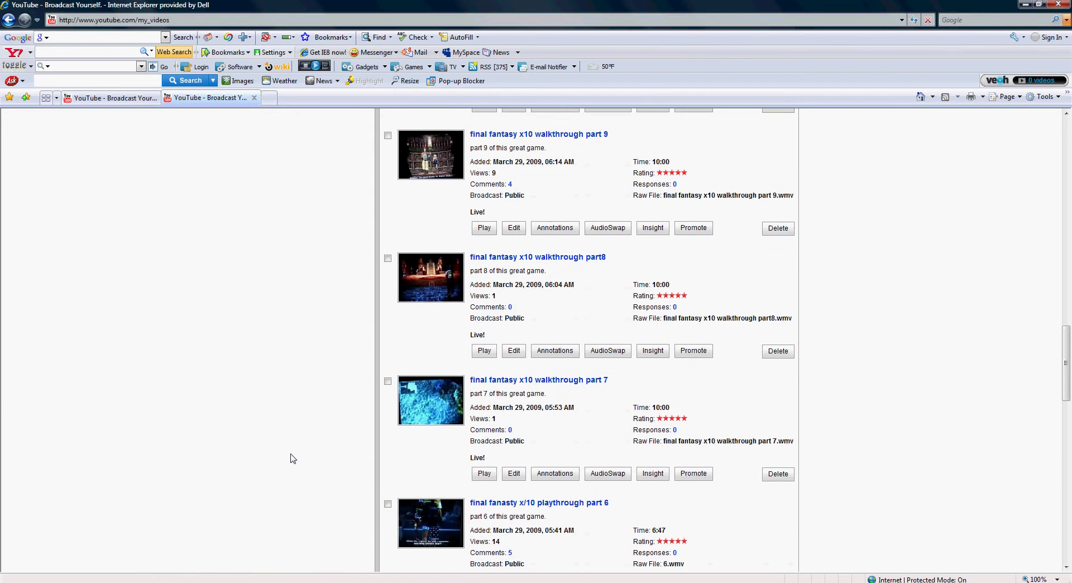
scroll(294, 491, up, 15)
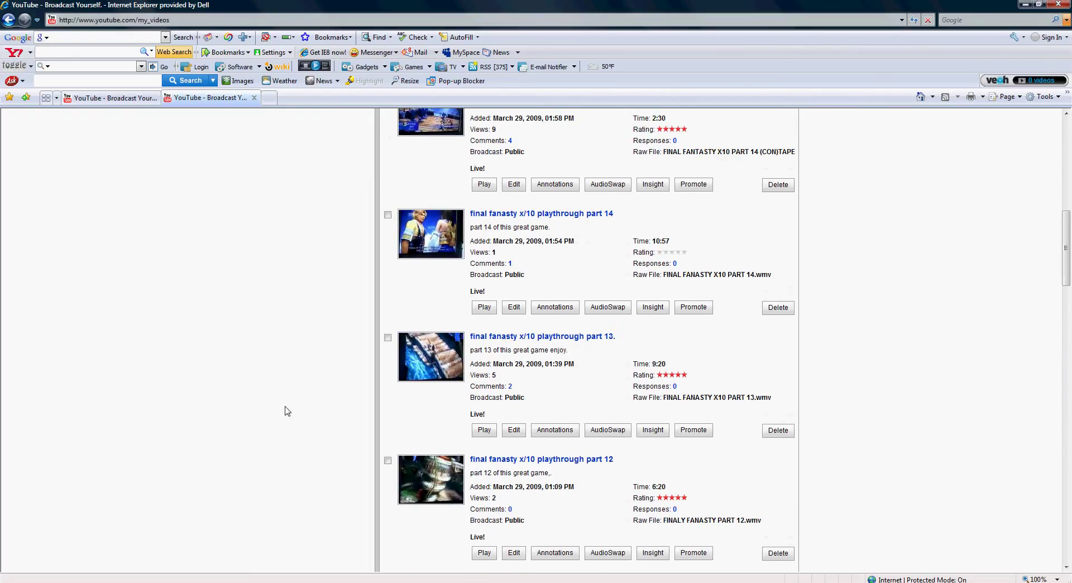
scroll(294, 509, up, 3)
scroll(114, 402, up, 3)
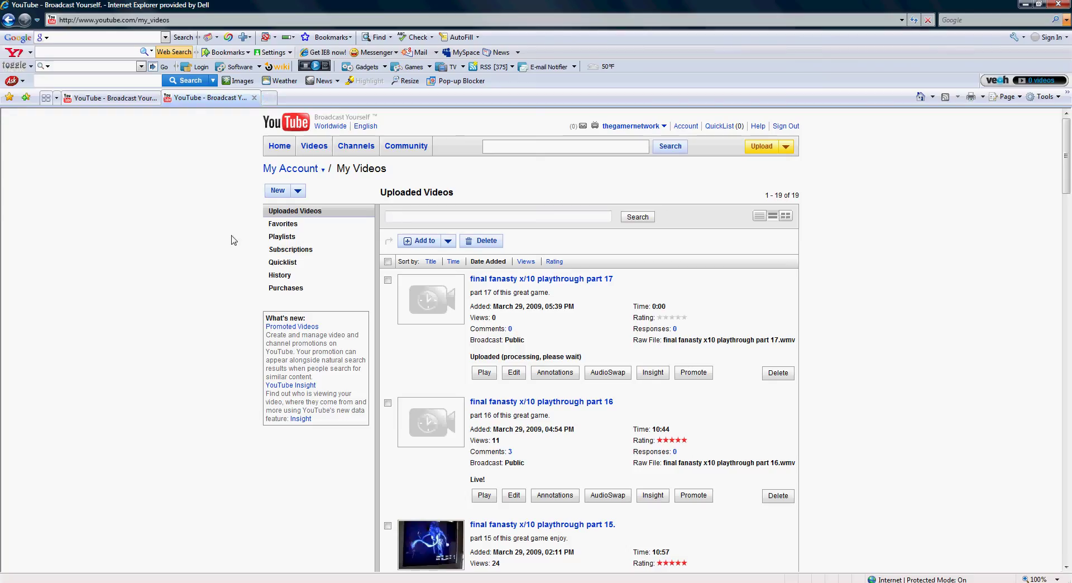
middle_click(279, 145)
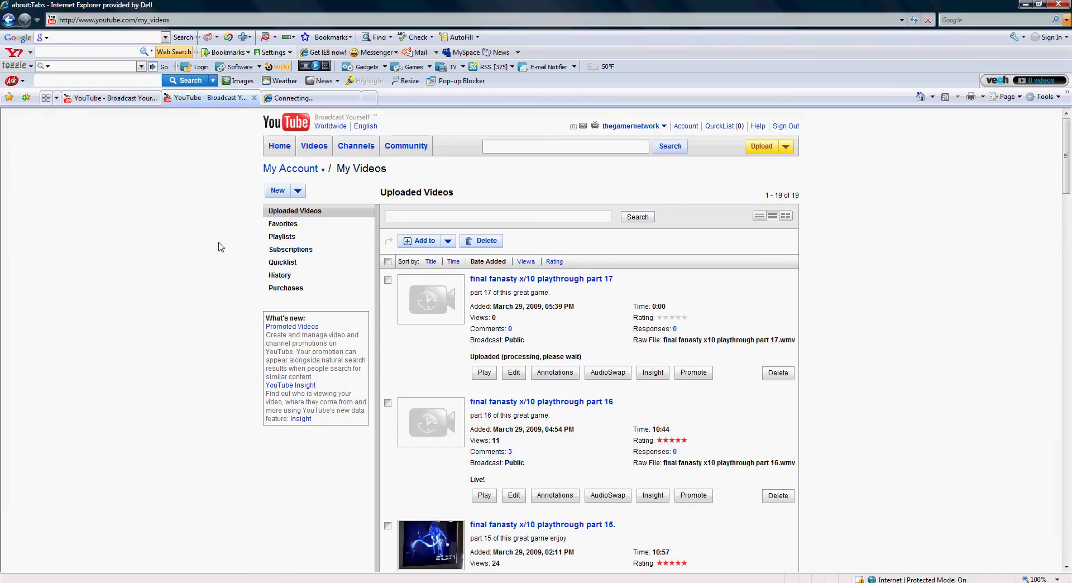
mouse_move(312, 575)
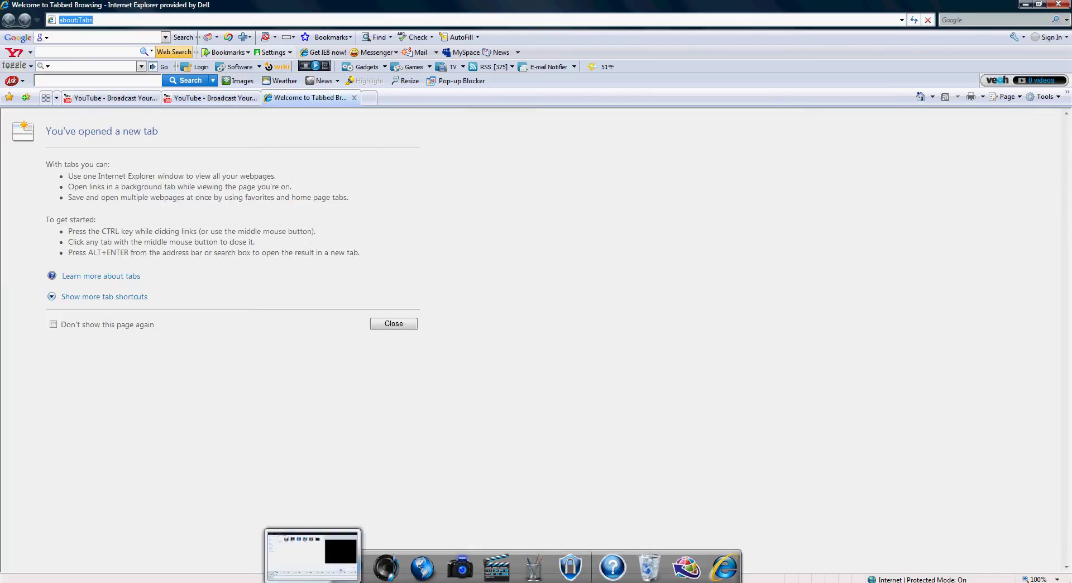
text(an)
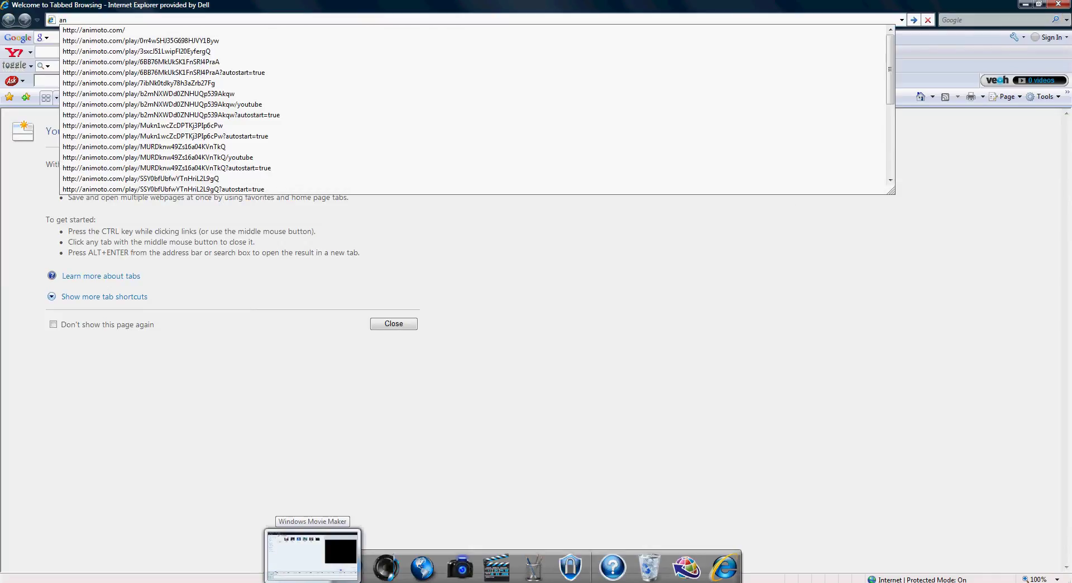
key(Down)
key(Return)
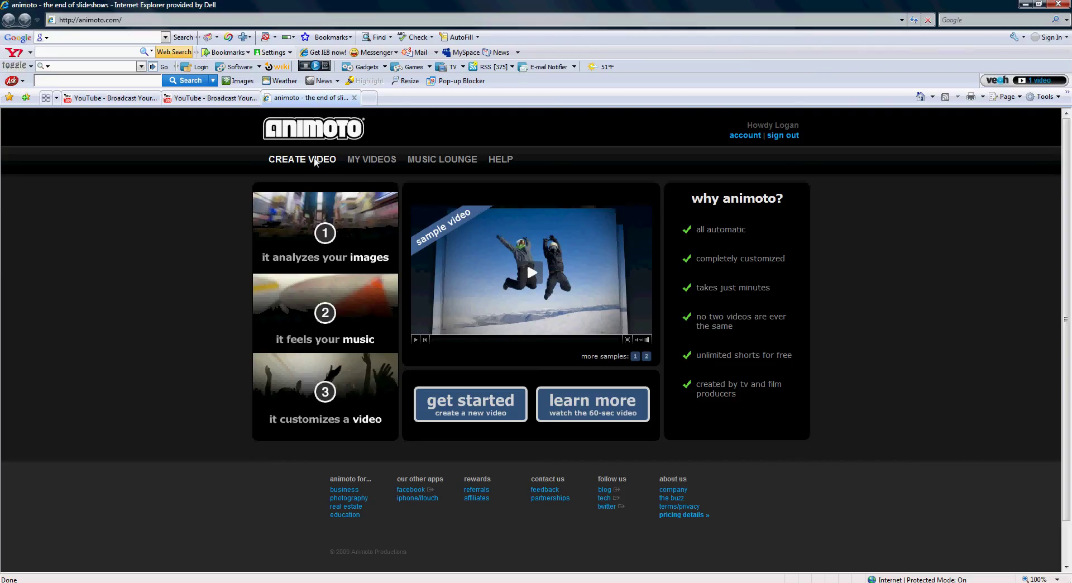
Step: Start a new Animoto video, discarding the previously loaded project
click(327, 161)
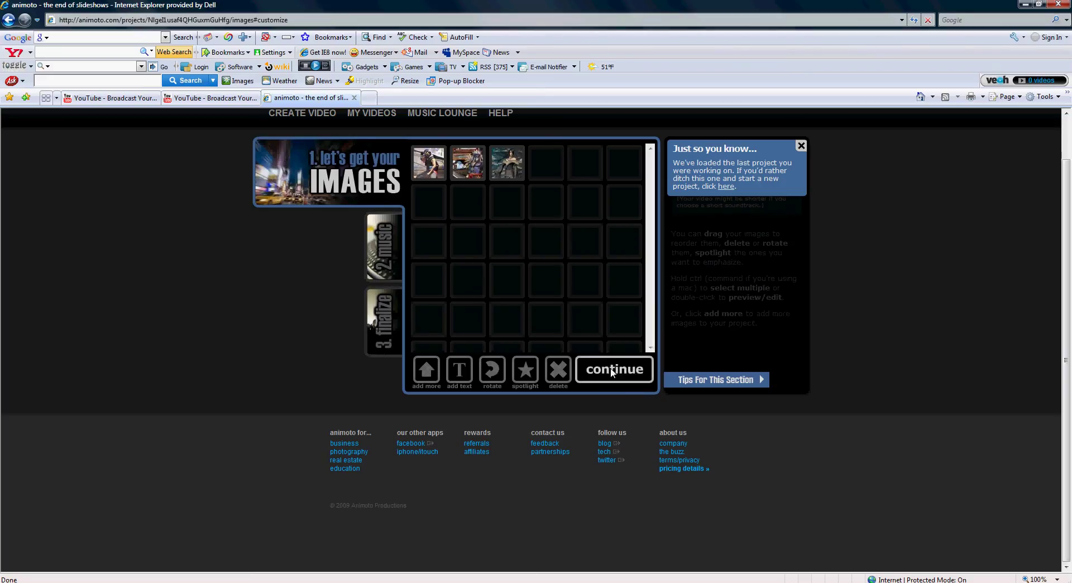
click(726, 187)
click(589, 337)
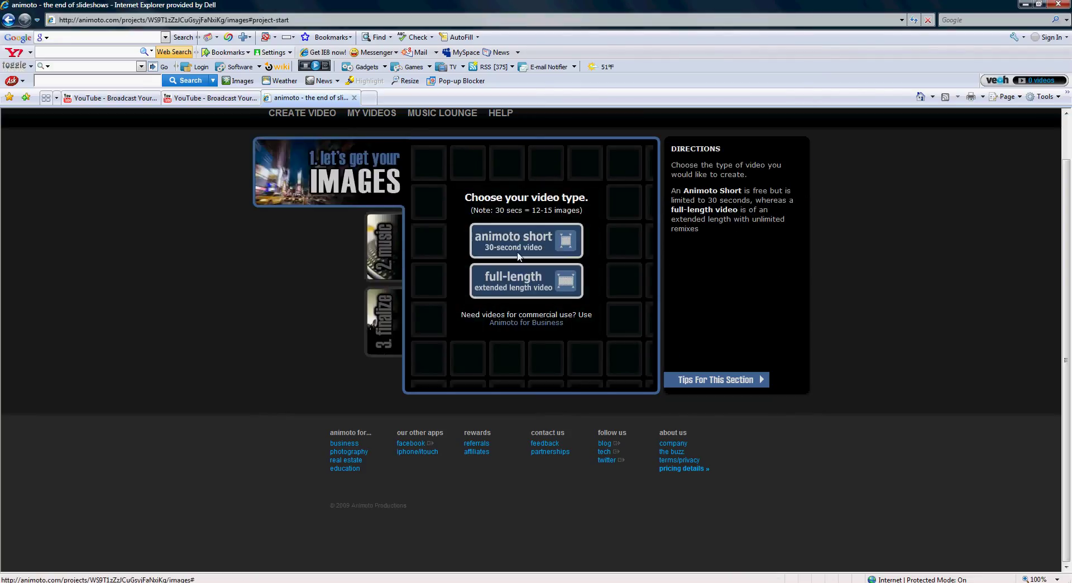
Step: Choose the free 30-second 'animoto short' video type
click(518, 254)
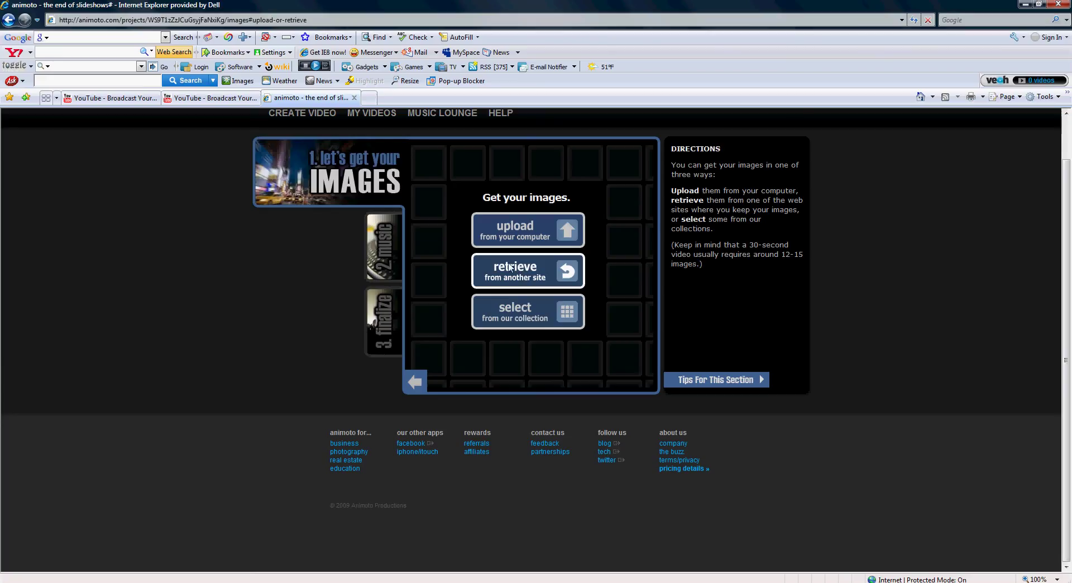
click(517, 269)
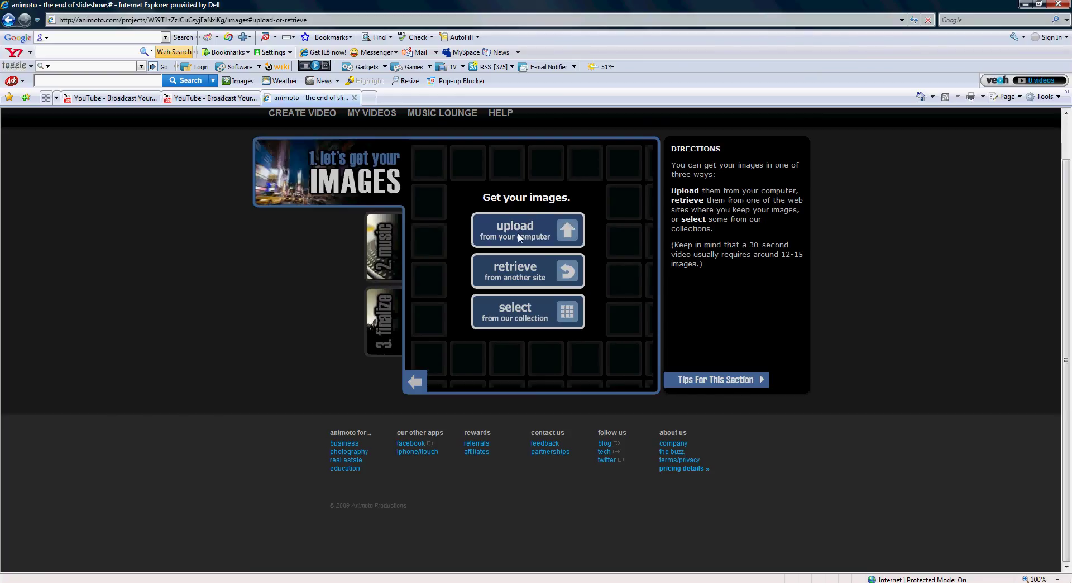
Step: Upload the Auron picture from Pictures and continue past the single-image warning
click(517, 232)
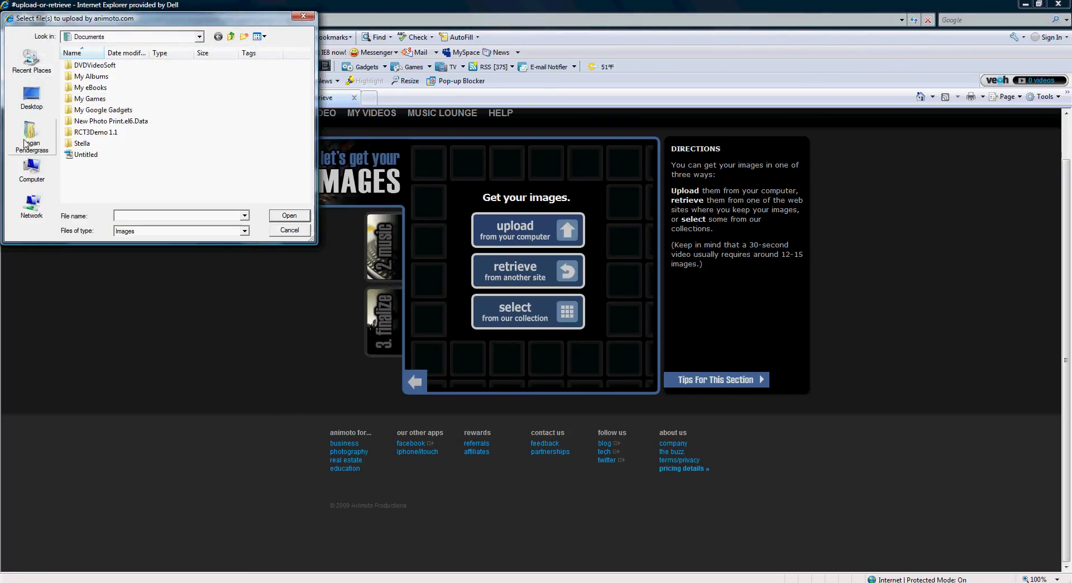
click(42, 142)
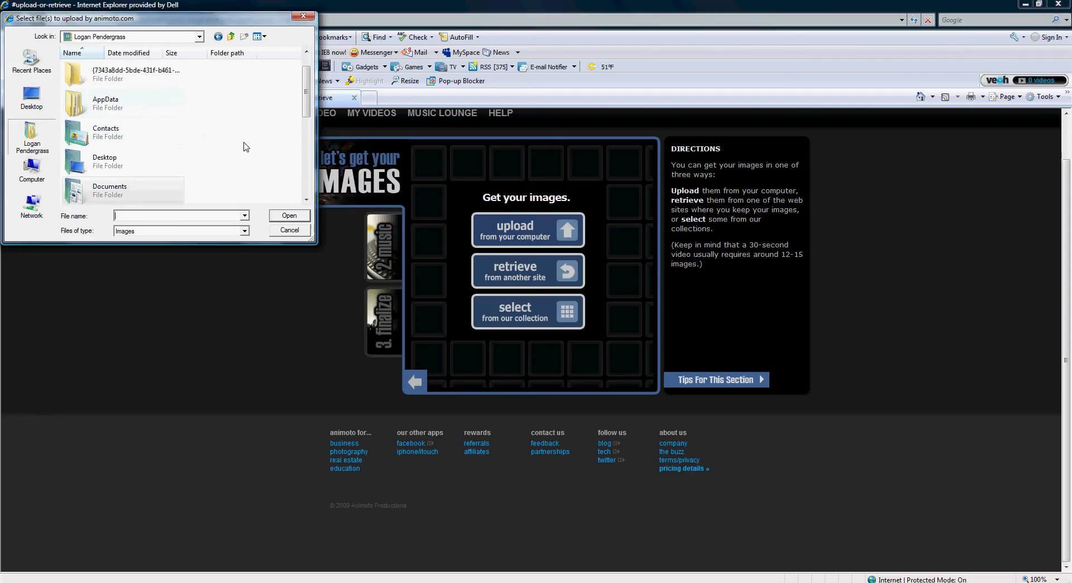
scroll(243, 147, down, 5)
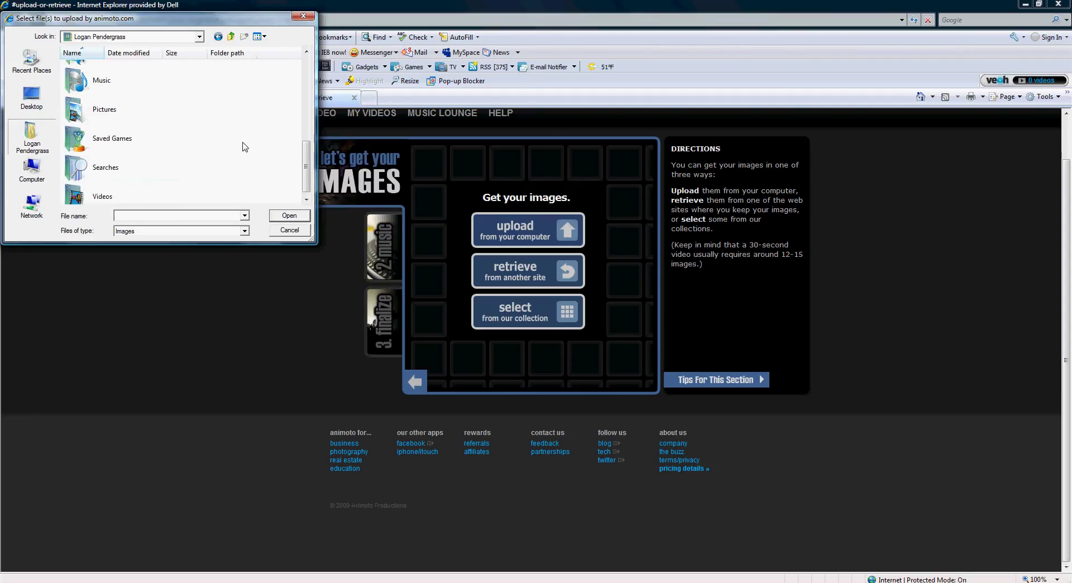
double_click(103, 103)
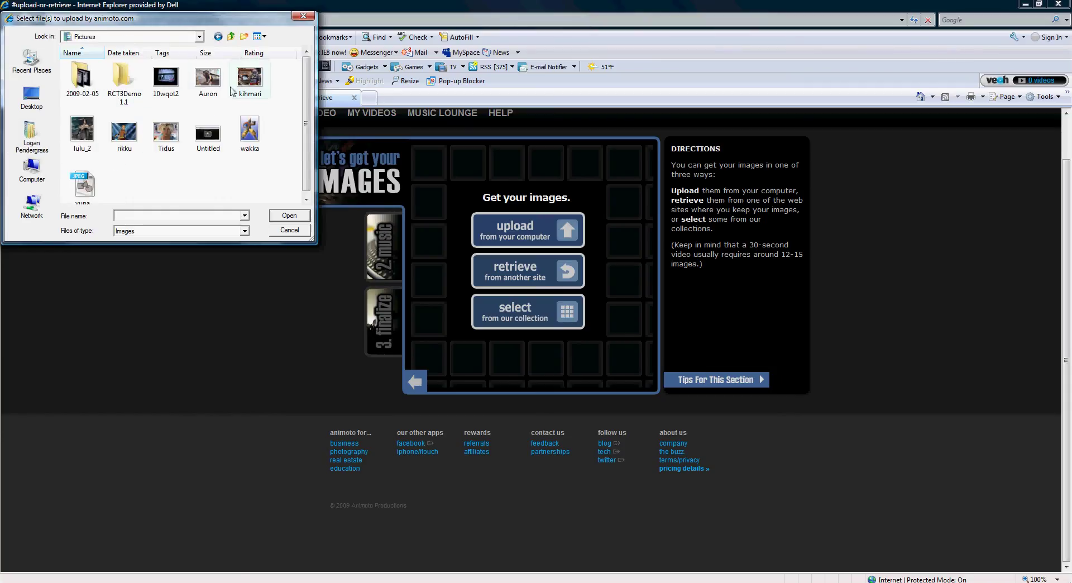
click(208, 81)
click(289, 216)
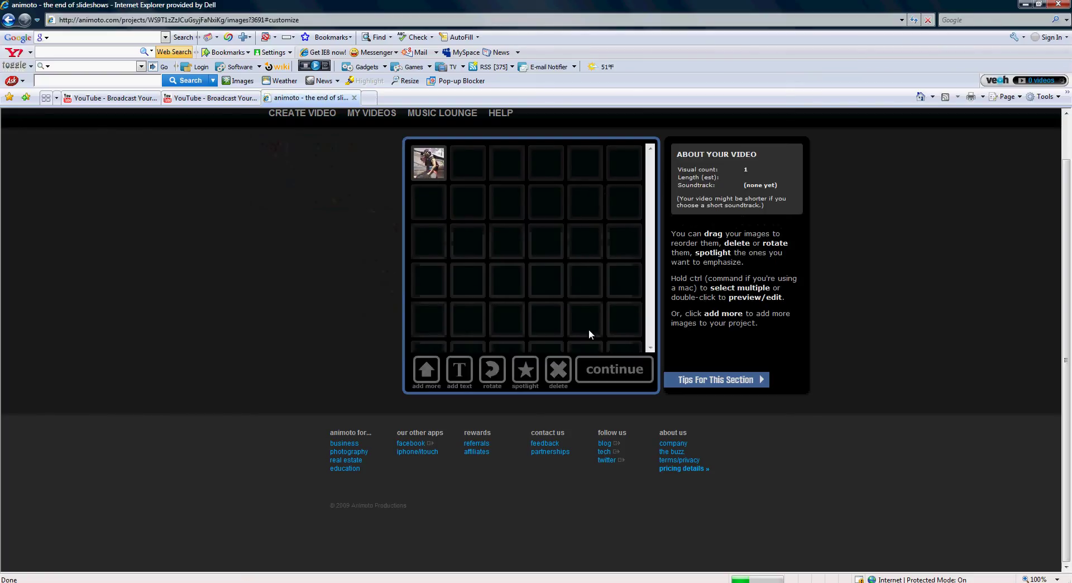
click(608, 371)
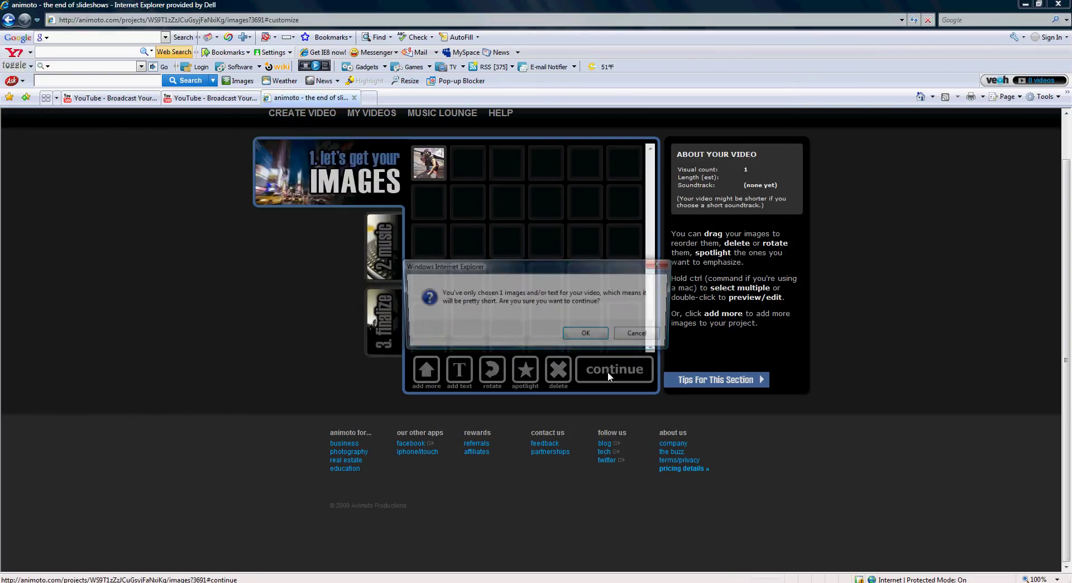
click(587, 340)
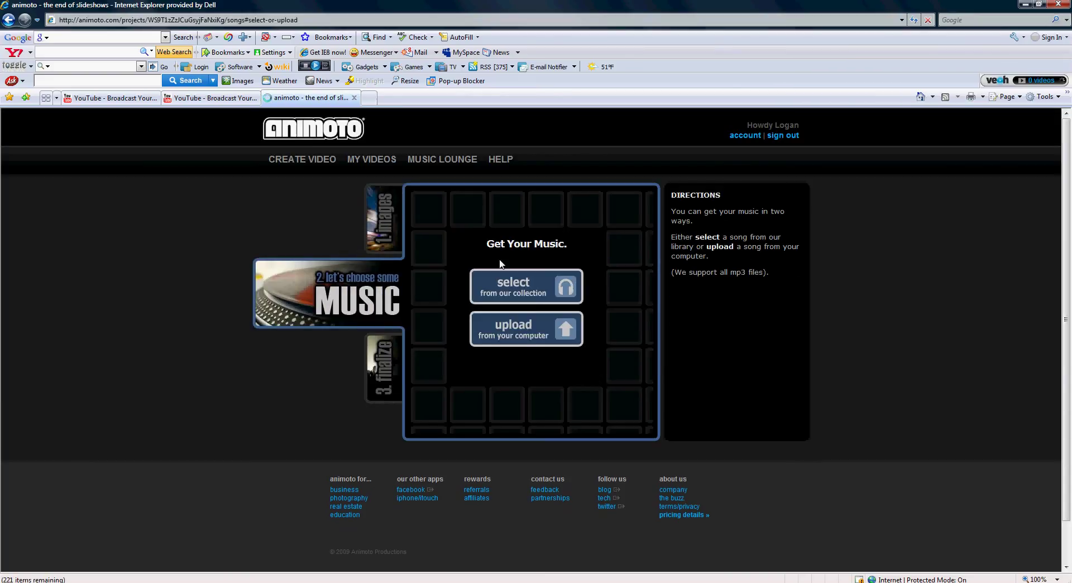
Step: Choose to upload a song from the computer and browse to the personal folder
click(540, 327)
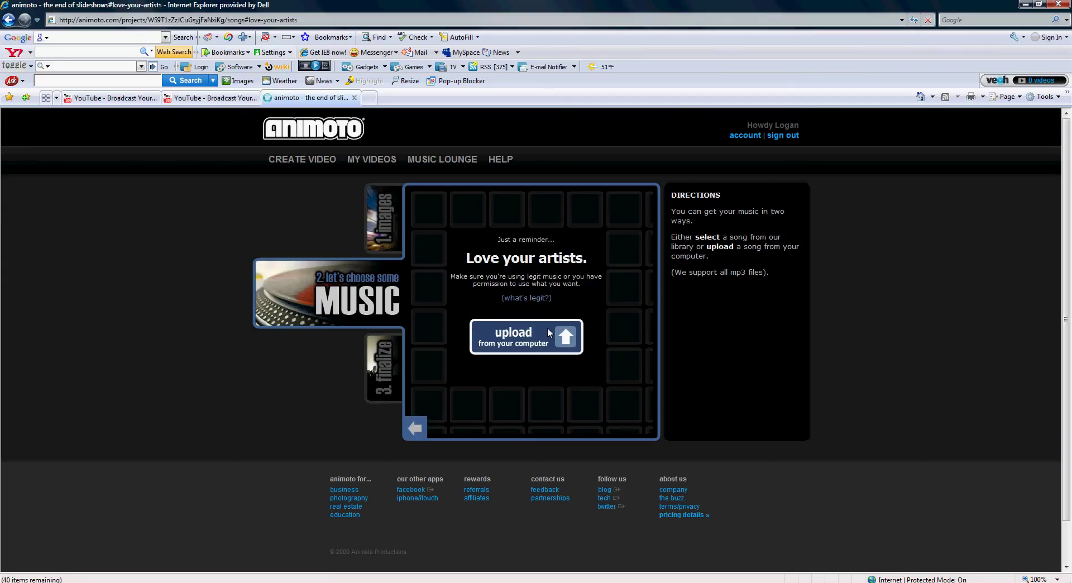
click(544, 343)
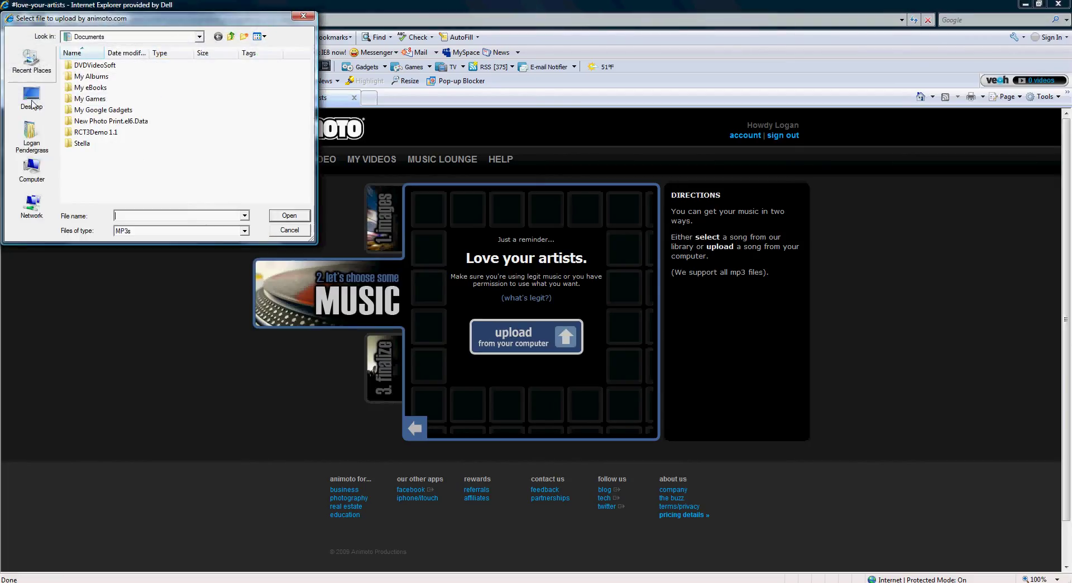
click(36, 174)
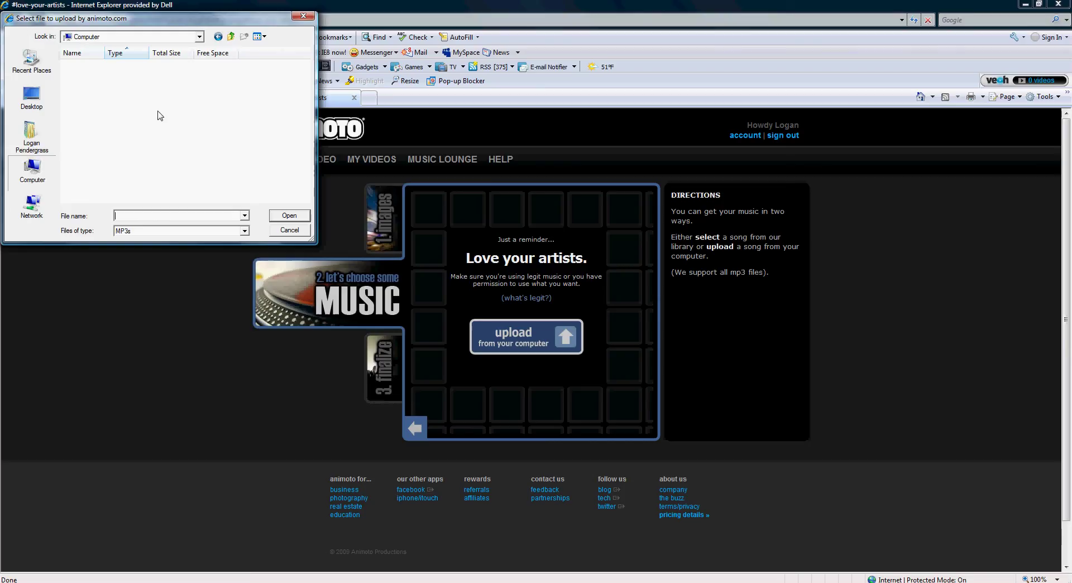
click(30, 98)
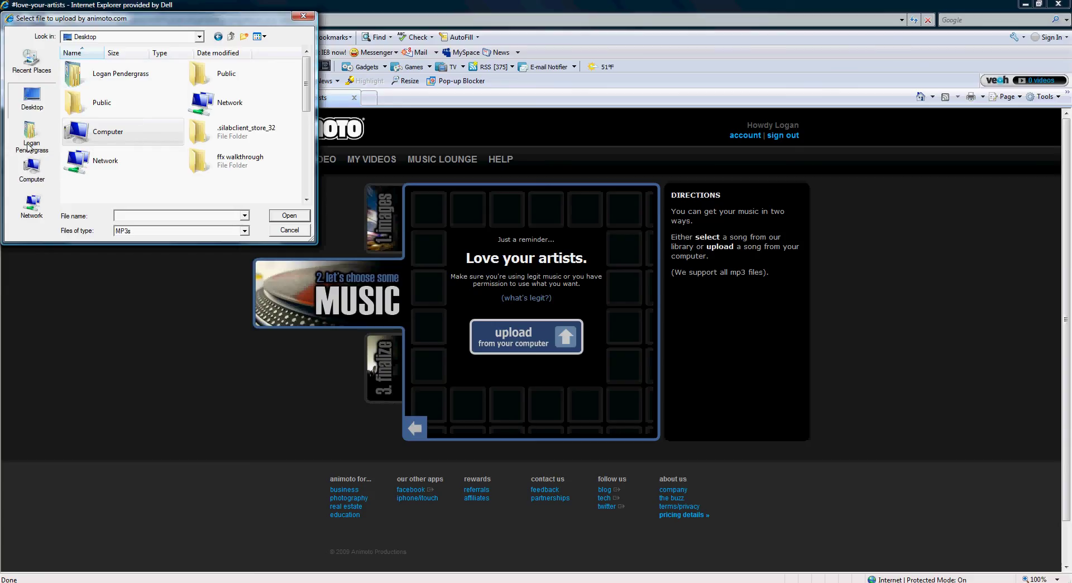
click(39, 135)
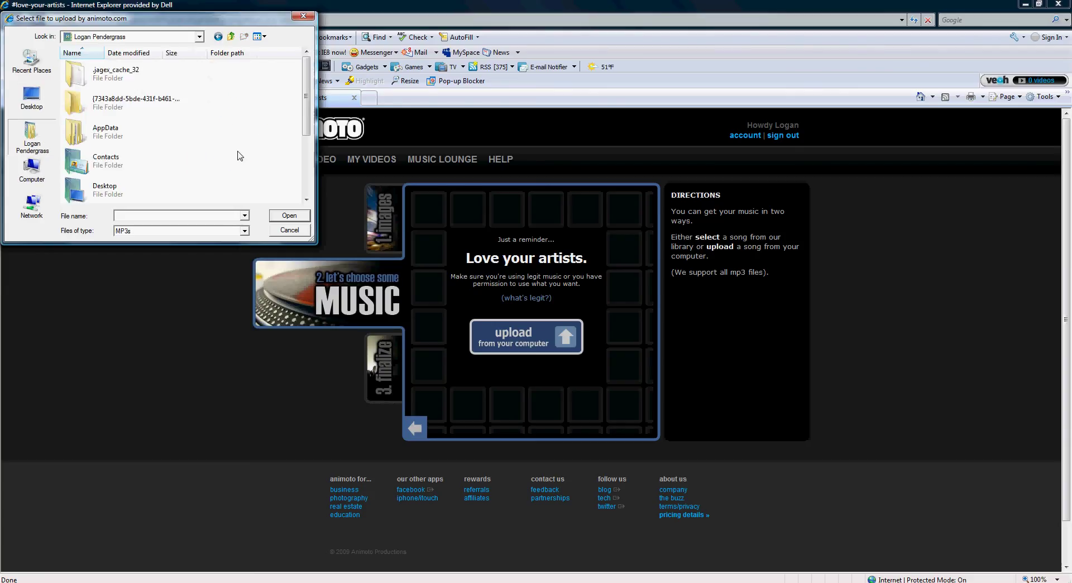
scroll(225, 160, down, 5)
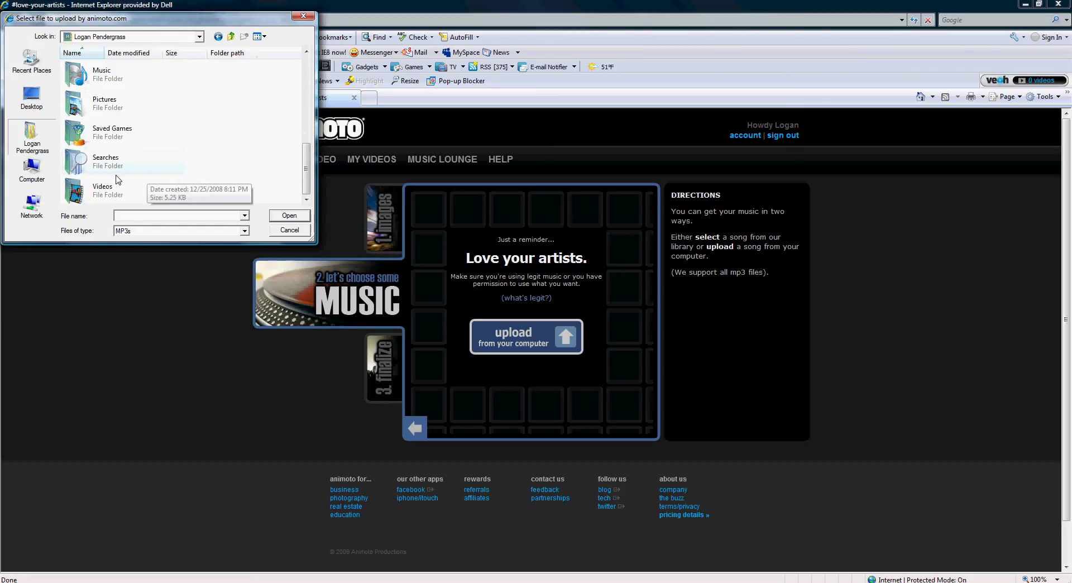
Step: Open Music > my music > red hot chili peppers and upload 'Snow (Hey Oh)'
double_click(105, 87)
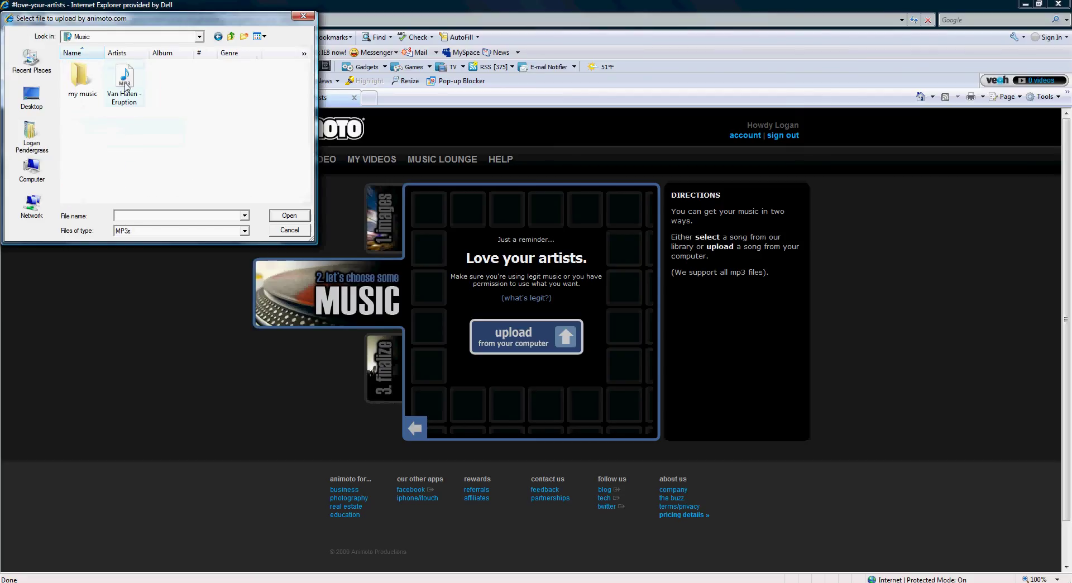
double_click(75, 83)
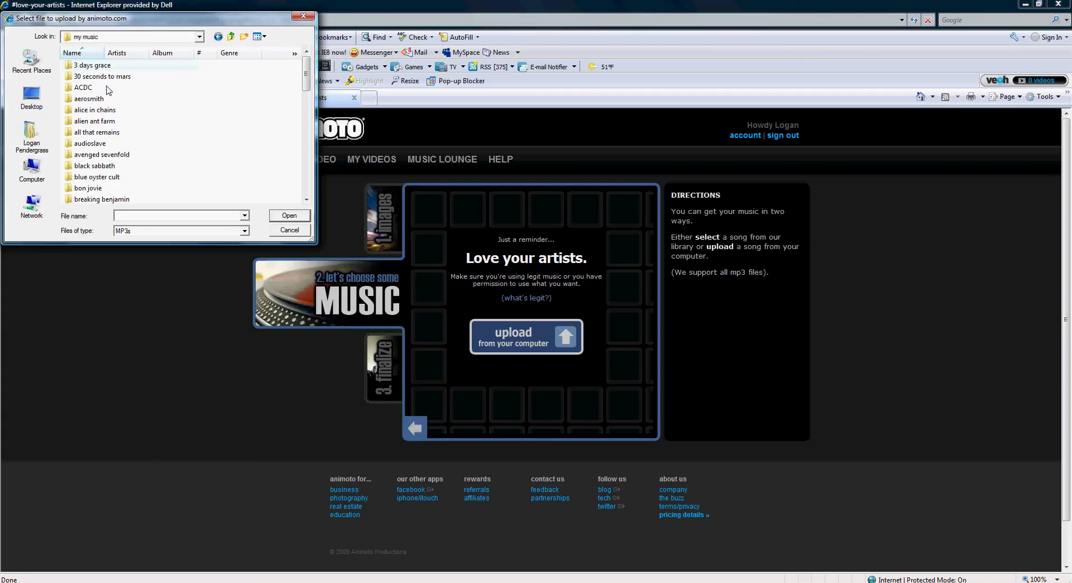
scroll(146, 140, down, 10)
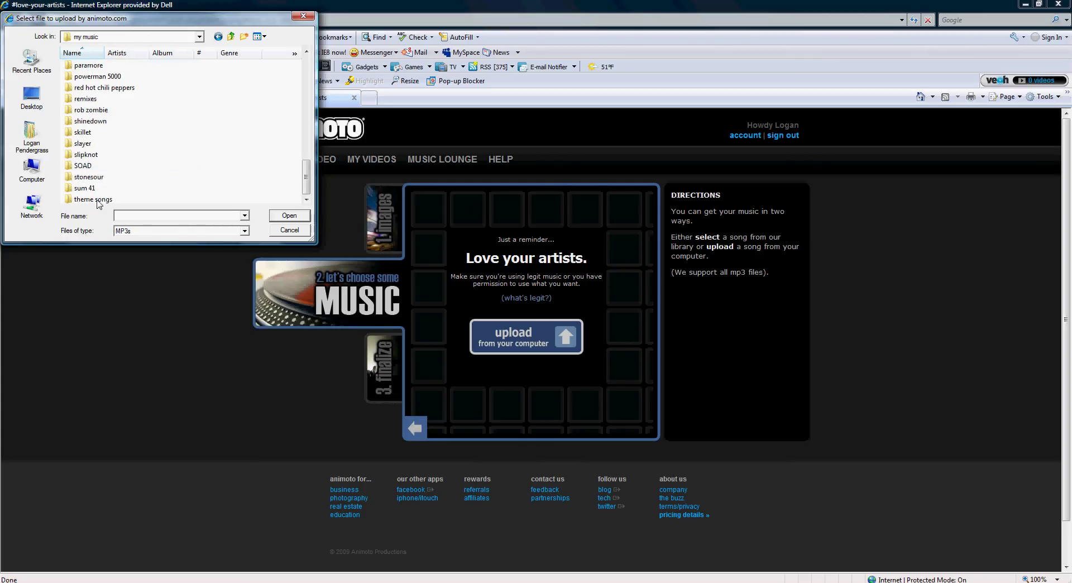
scroll(96, 154, up, 2)
double_click(97, 146)
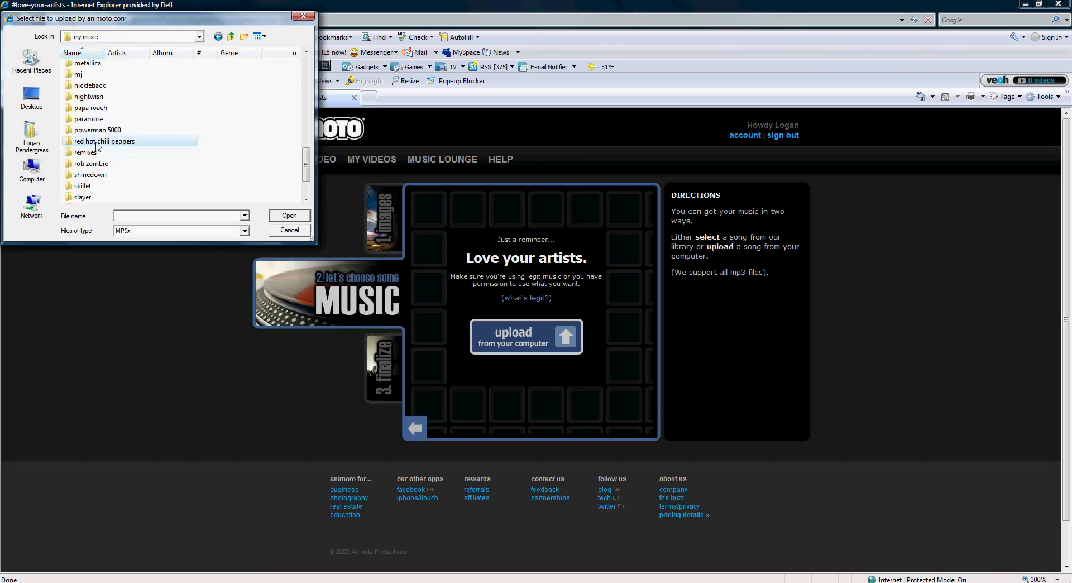
double_click(142, 88)
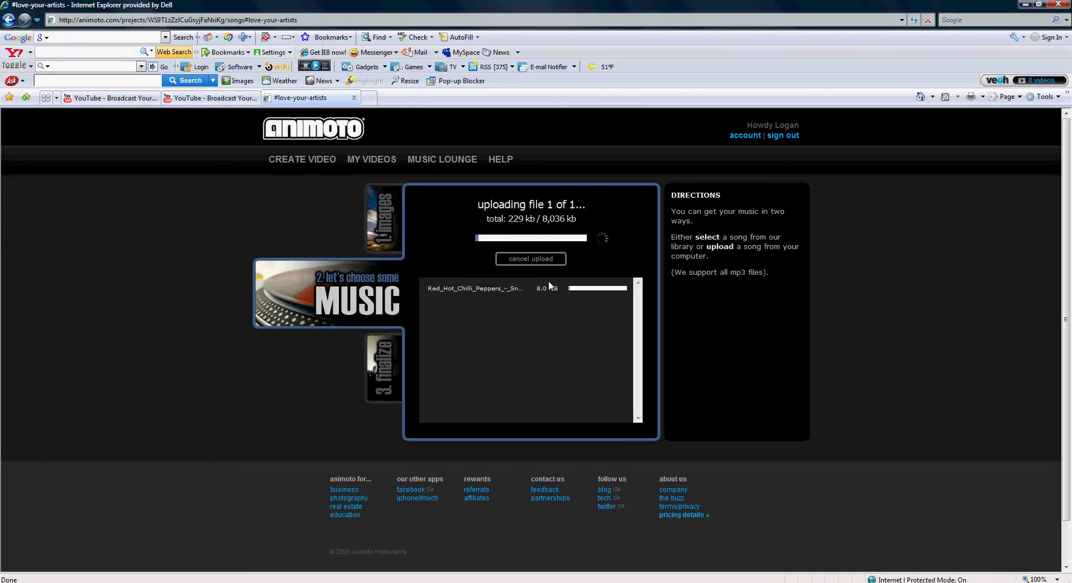
Step: Cancel the in-progress 'Snow (Hey Oh)' upload and confirm the cancellation
click(537, 260)
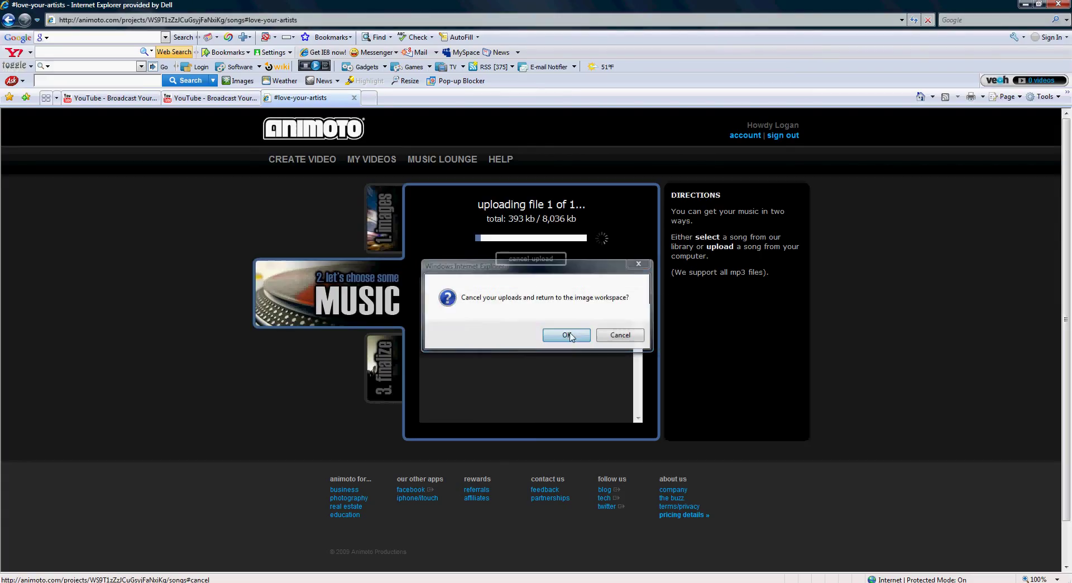
key(Escape)
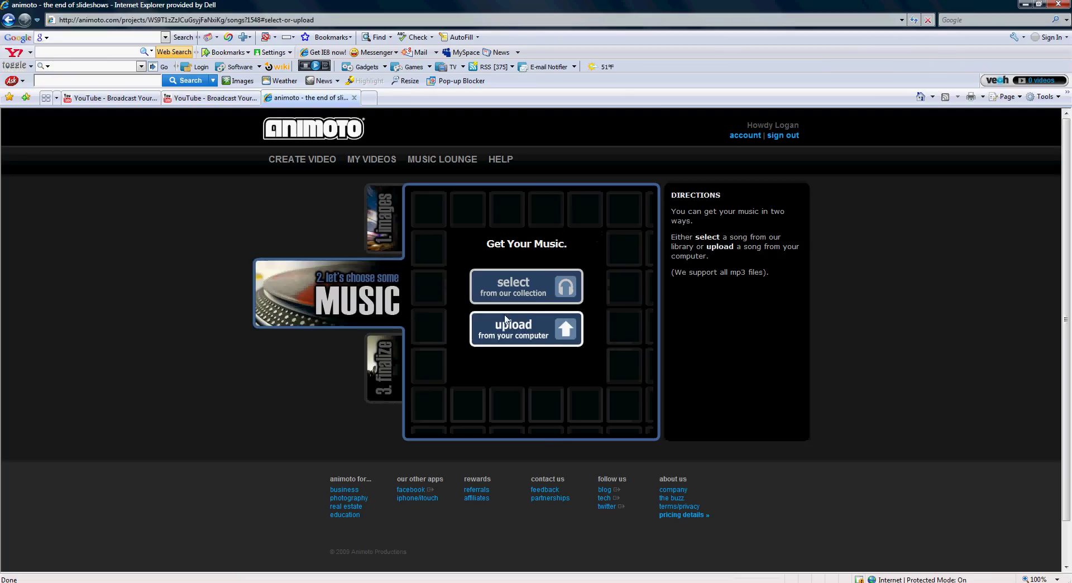
Step: Play the 24-second 'ffx intro2' video from My Videos and pause it
click(370, 162)
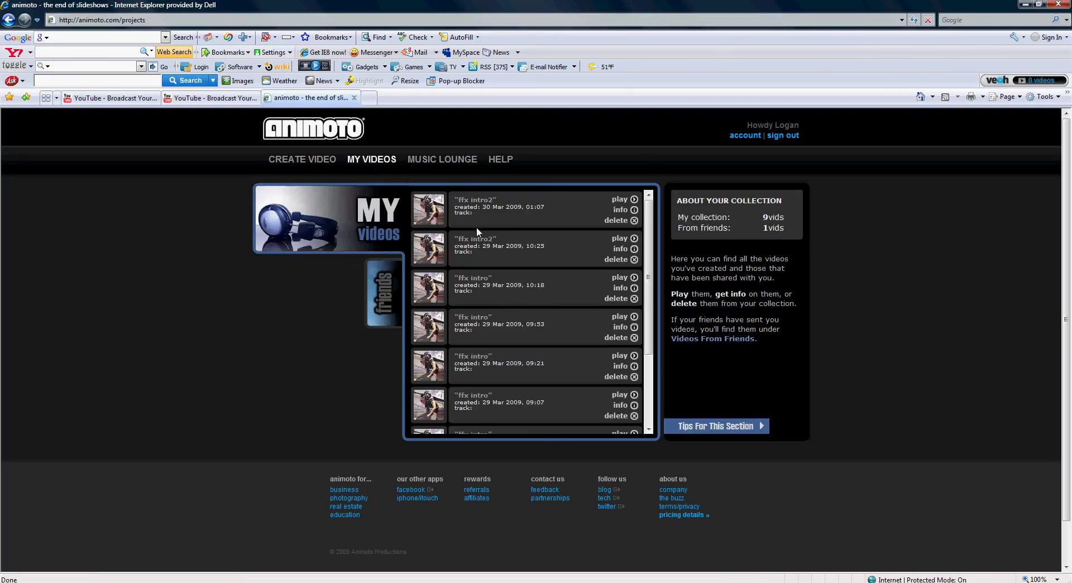
click(430, 209)
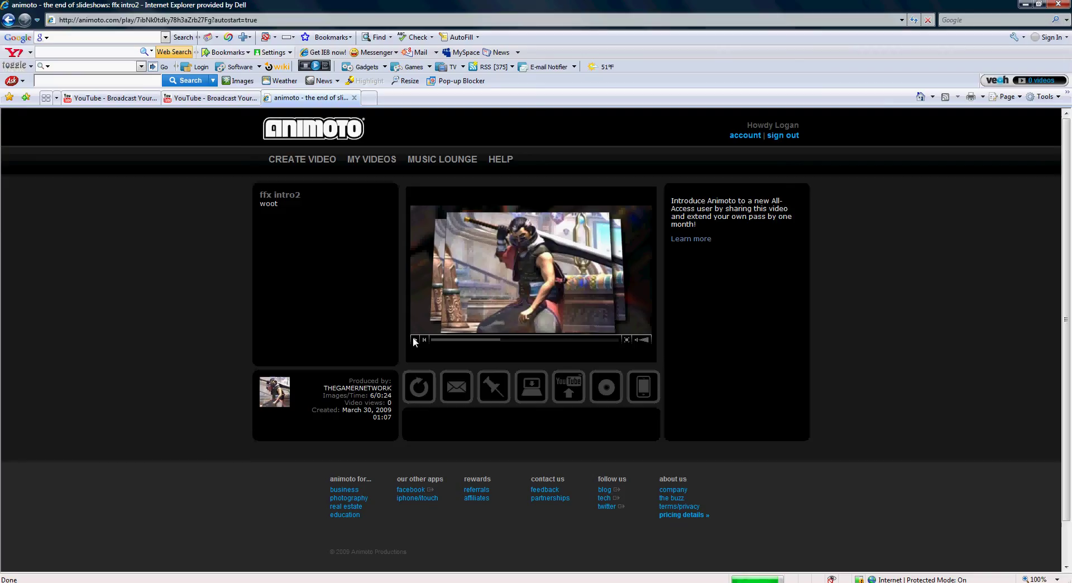
click(598, 282)
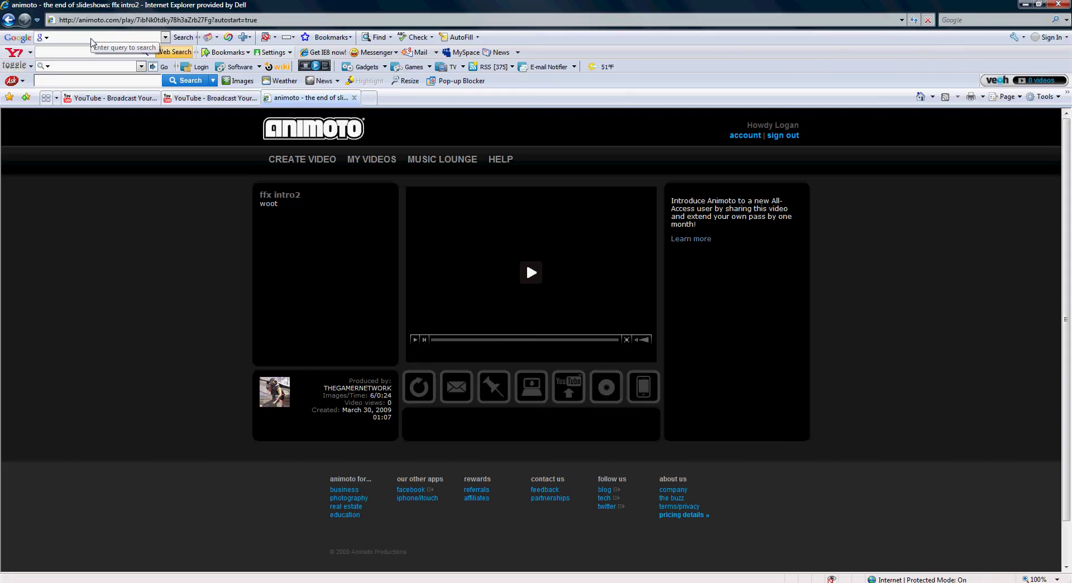
Step: Search 'youtube downloader', view CNET's YouTube Downloader 2.1.7 page, then close that tab
text(youtube downloader)
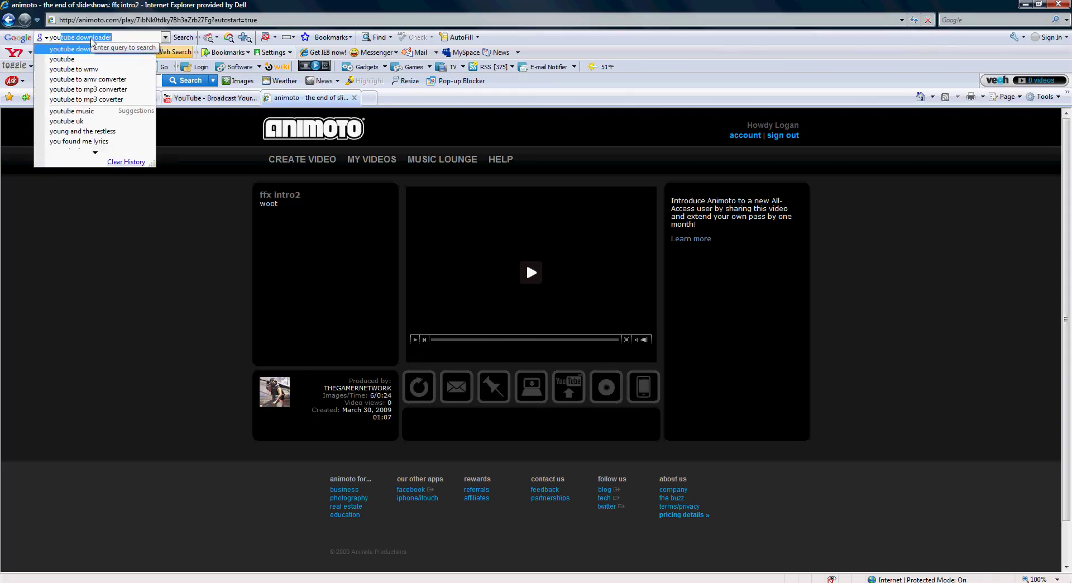
key(Return)
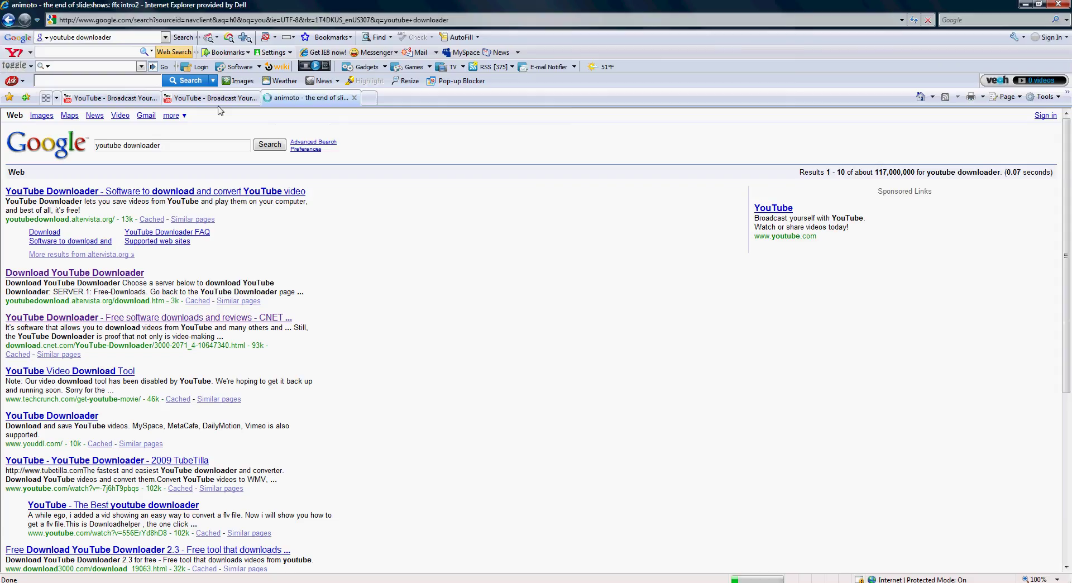
click(140, 318)
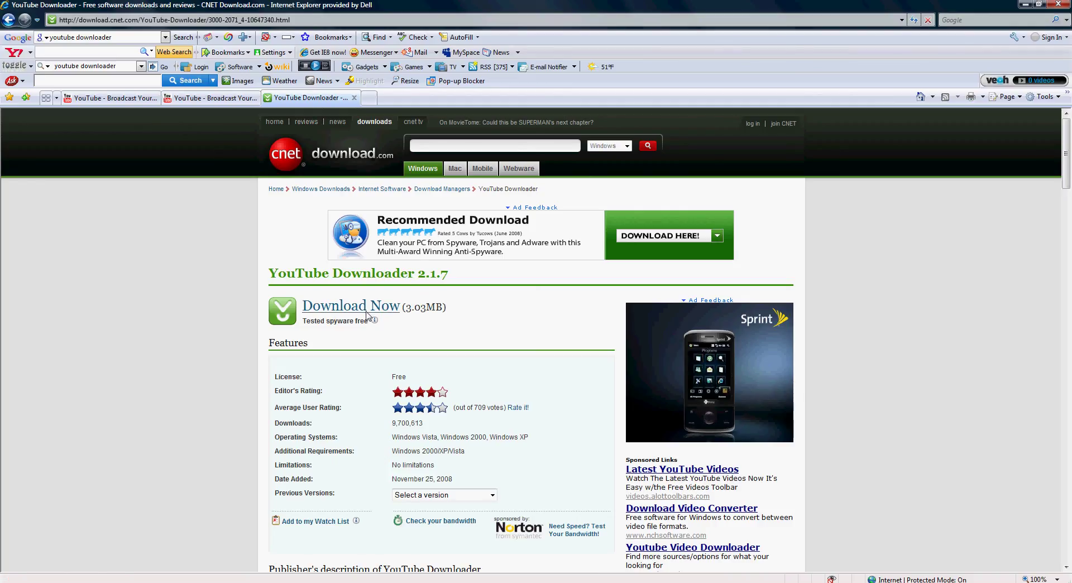
click(354, 98)
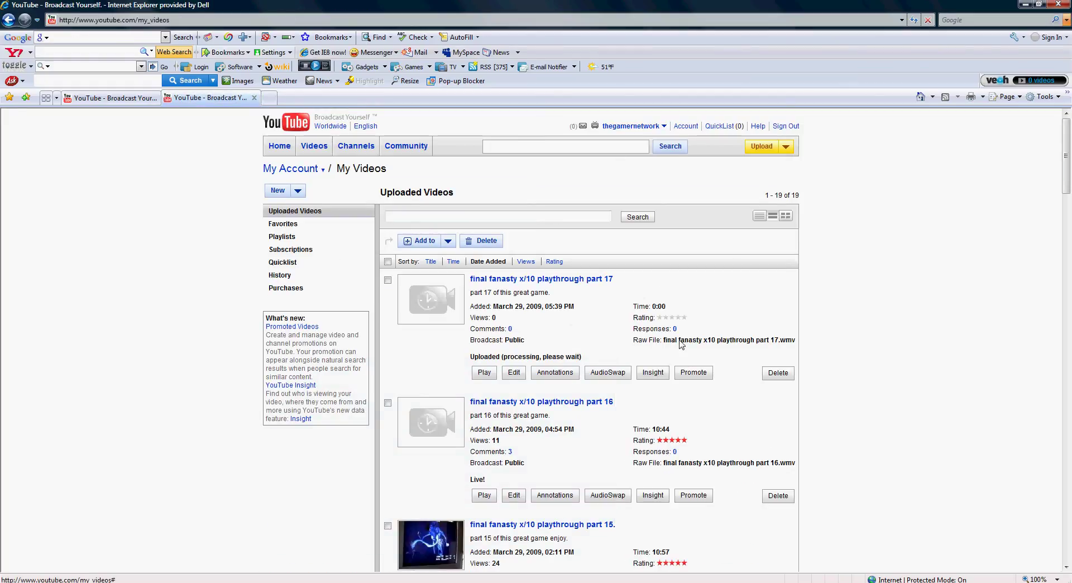
Step: Scroll down the My Videos list to look through the uploaded playthrough videos
scroll(584, 399, down, 7)
scroll(584, 398, down, 15)
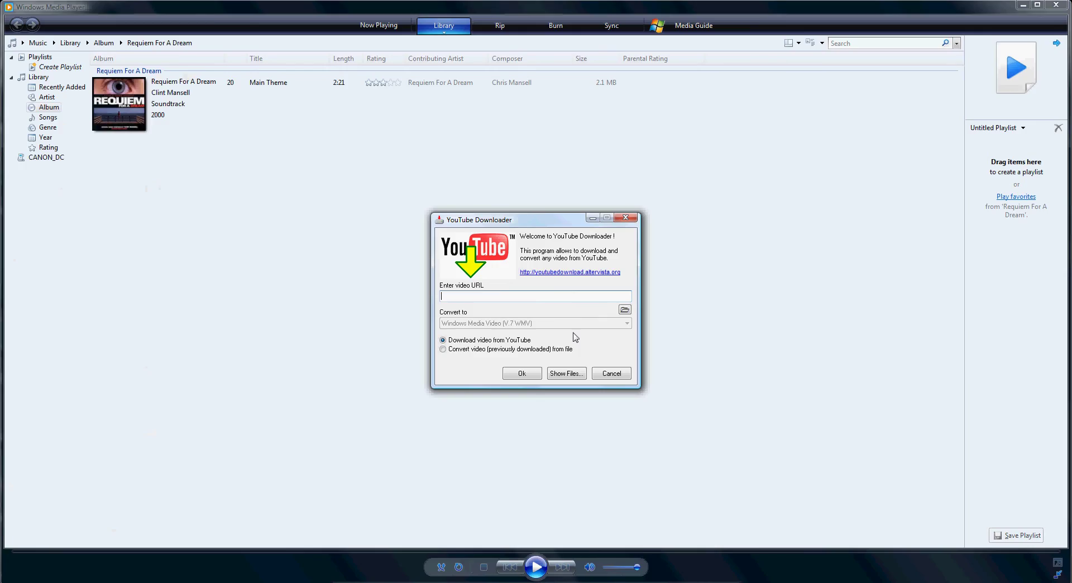
Step: Set YouTube Downloader to convert a previously downloaded video from file instead of a URL
click(1056, 5)
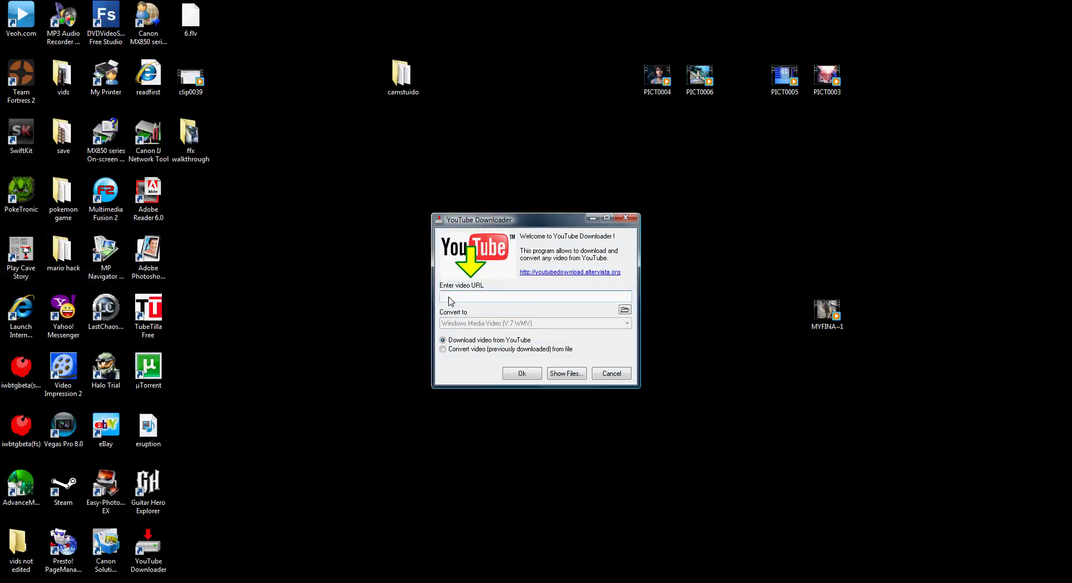
right_click(447, 296)
click(395, 285)
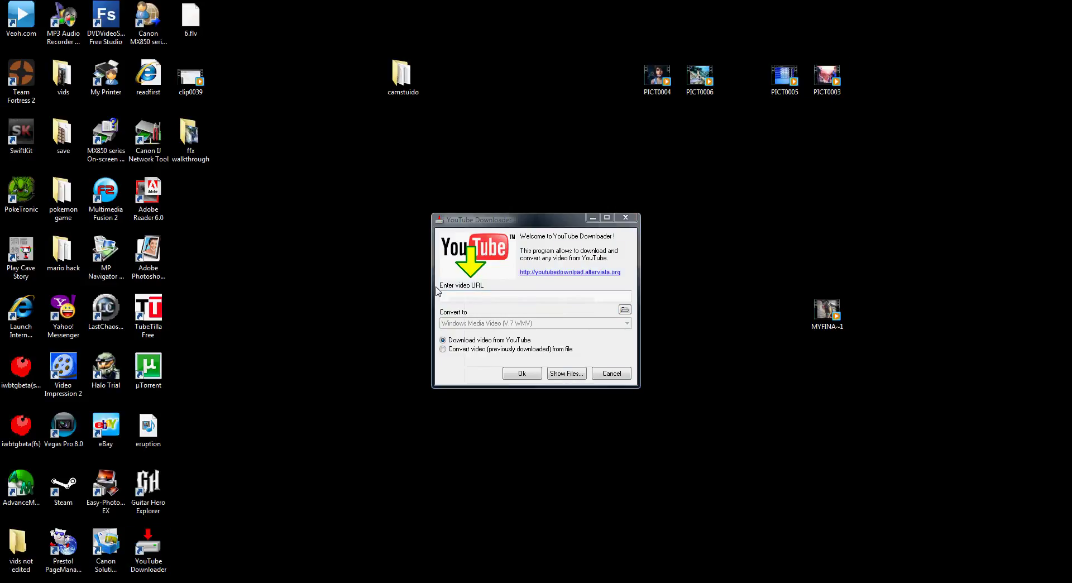
click(499, 350)
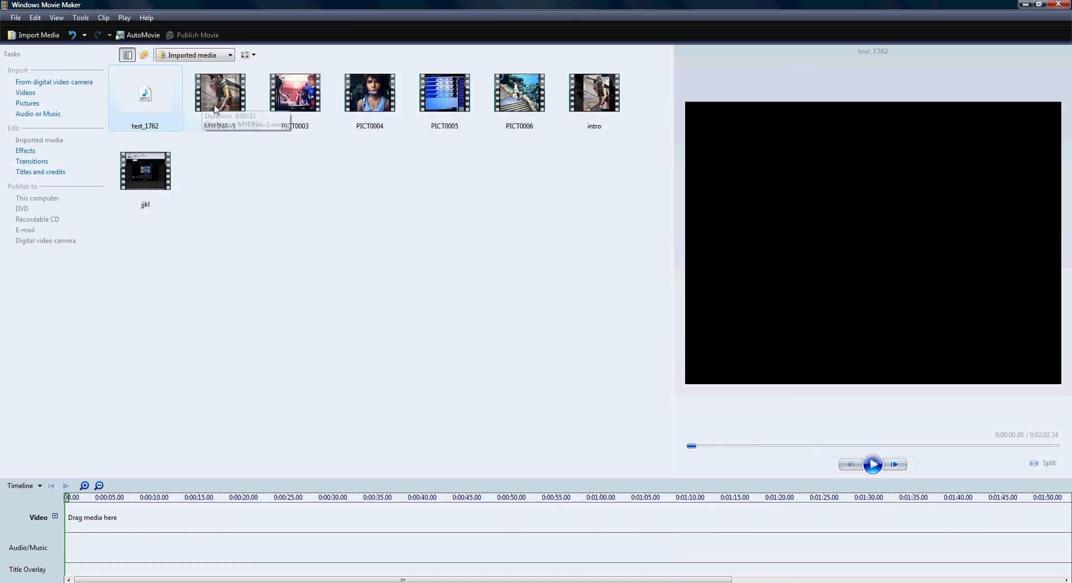
Step: Place MYFINA~1 on the video track and position the playhead at 0:00:22.53
drag(218, 89, 123, 518)
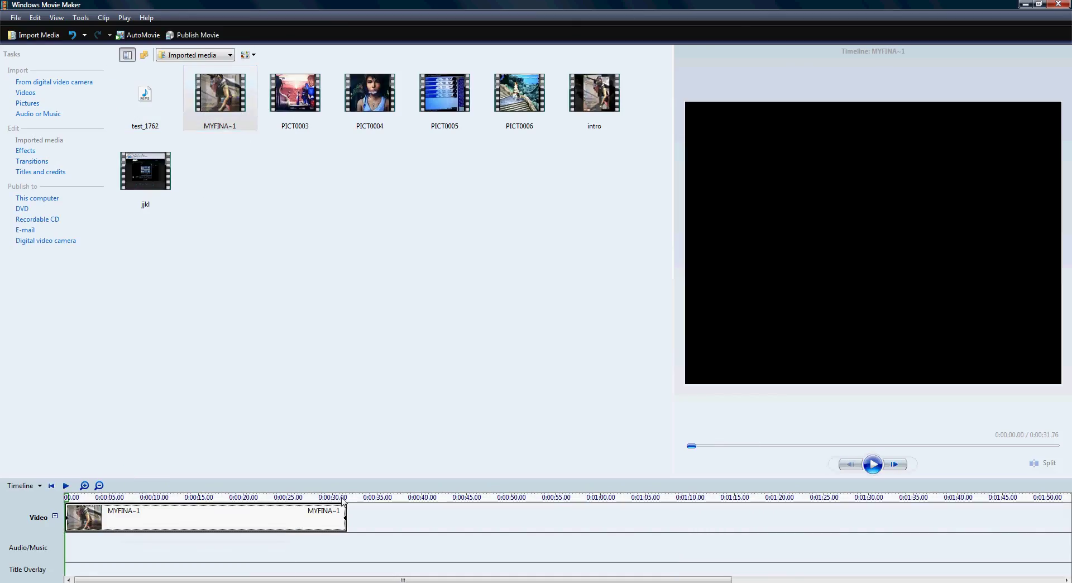
click(301, 500)
click(310, 500)
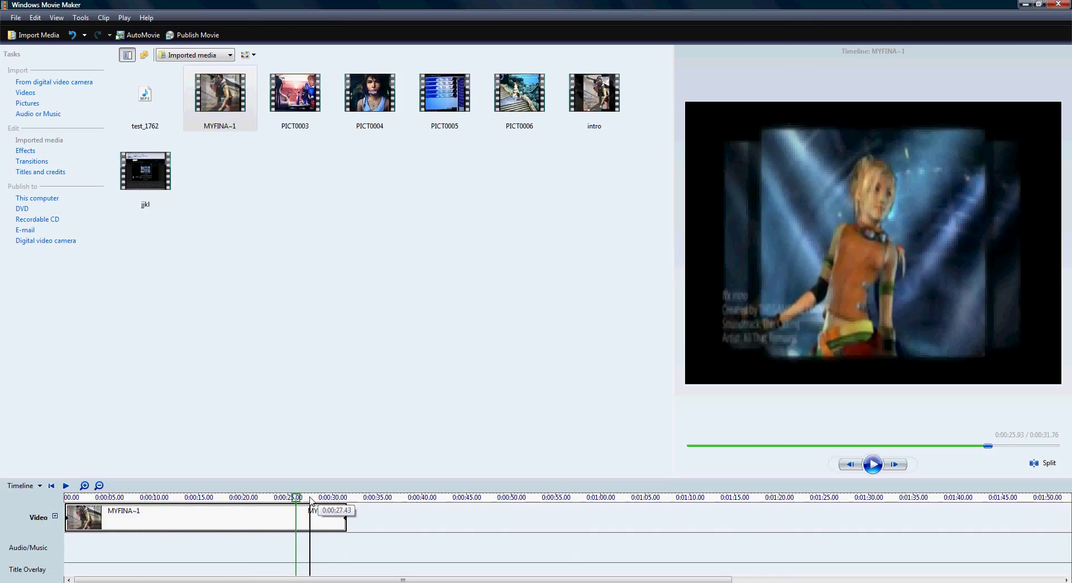
click(285, 498)
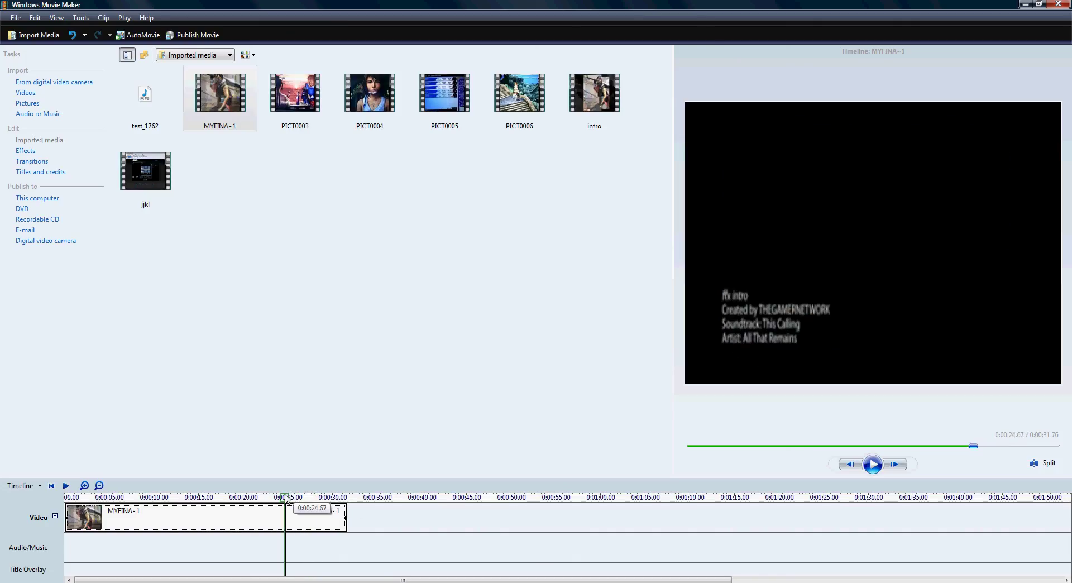
click(266, 498)
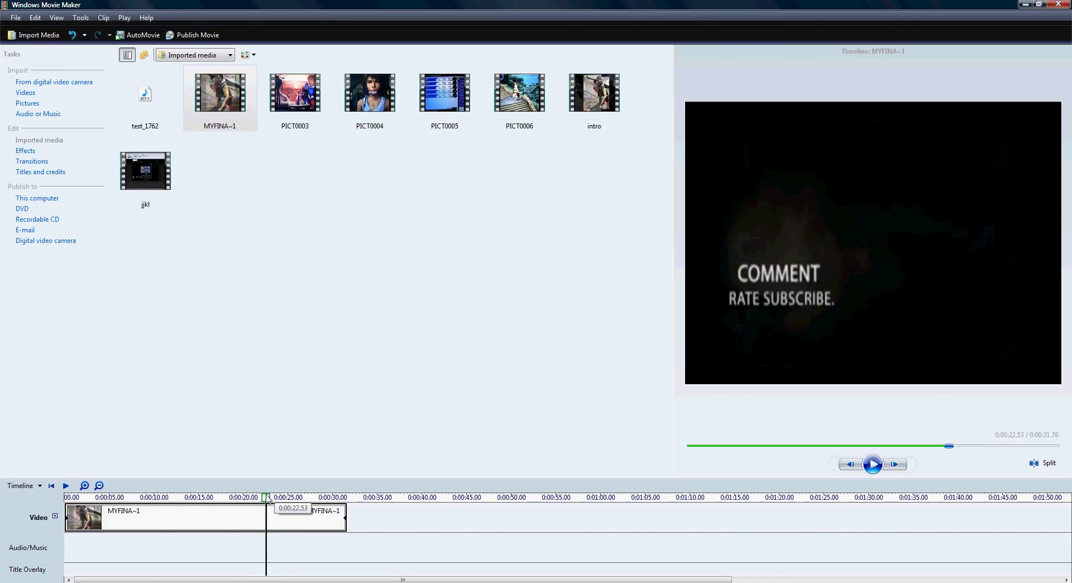
Step: Split MYFINA~1 at 0:00:22.53 and remove the trailing piece
click(1035, 468)
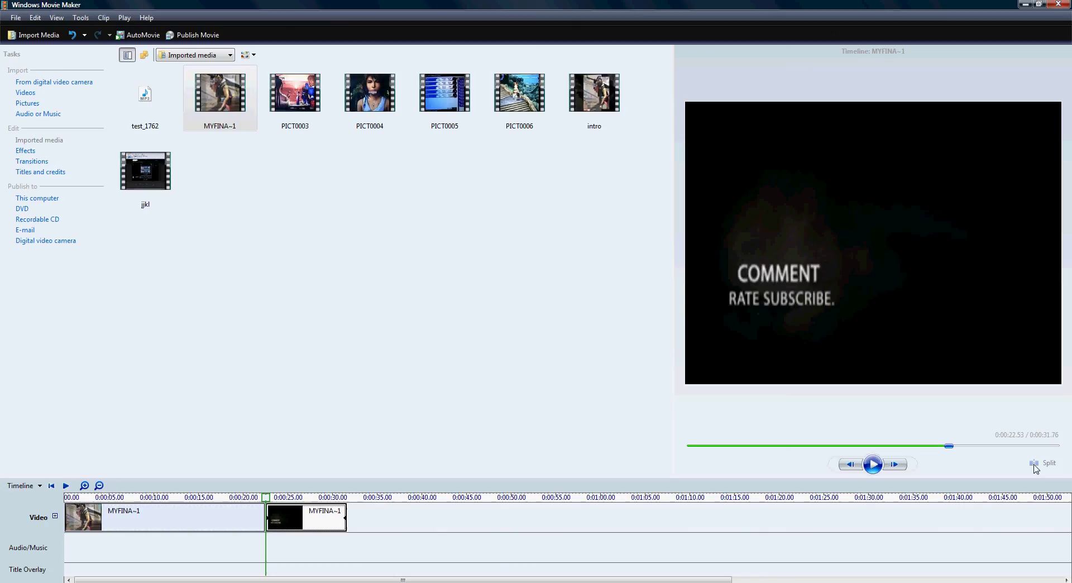
right_click(278, 524)
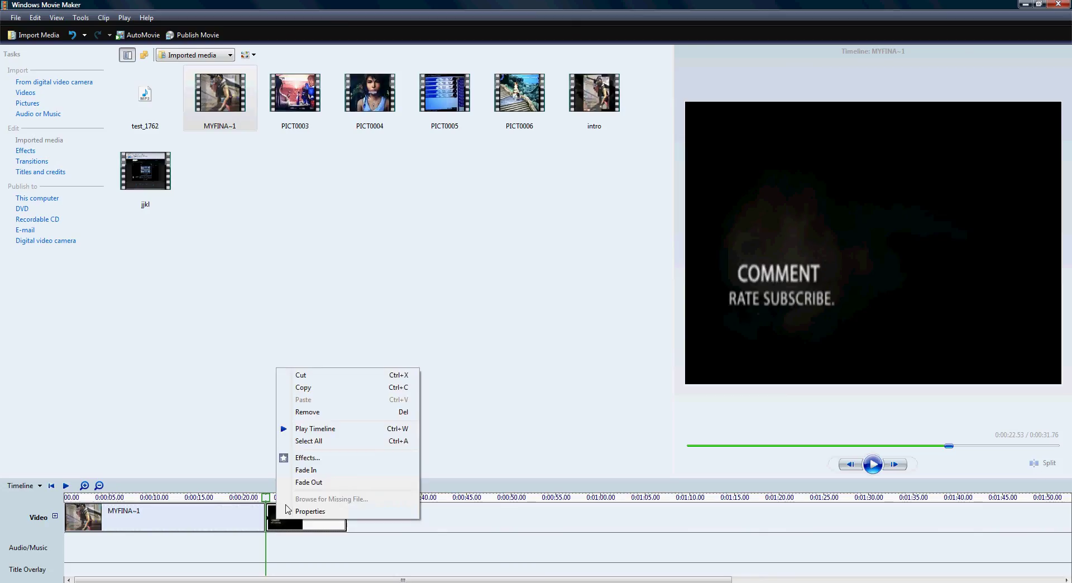
click(361, 413)
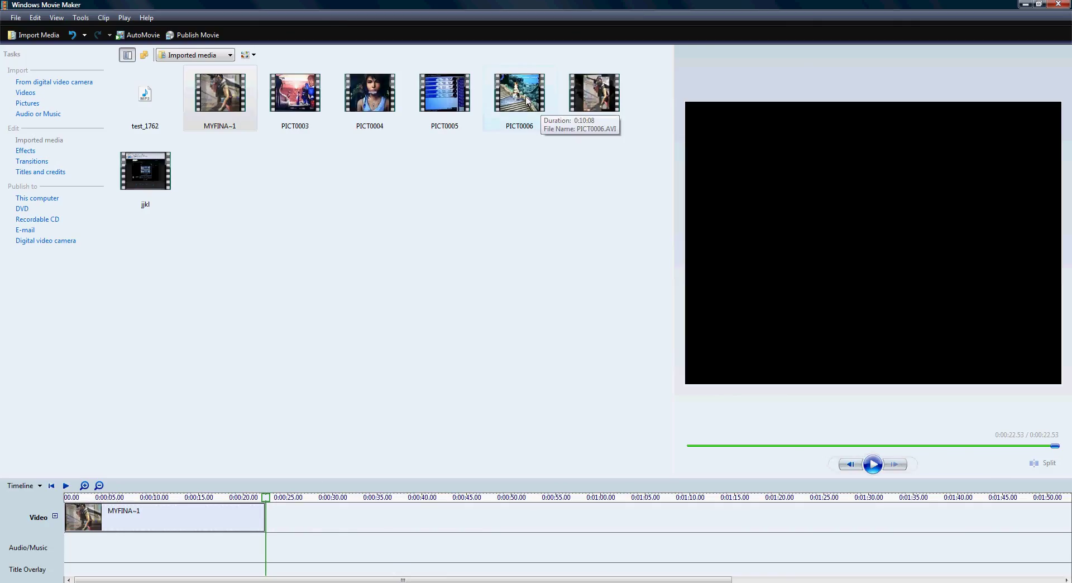
Step: Add PICT0006 after the trimmed MYFINA~1 clip, extending the movie to 0:10:30.80
drag(536, 104, 346, 514)
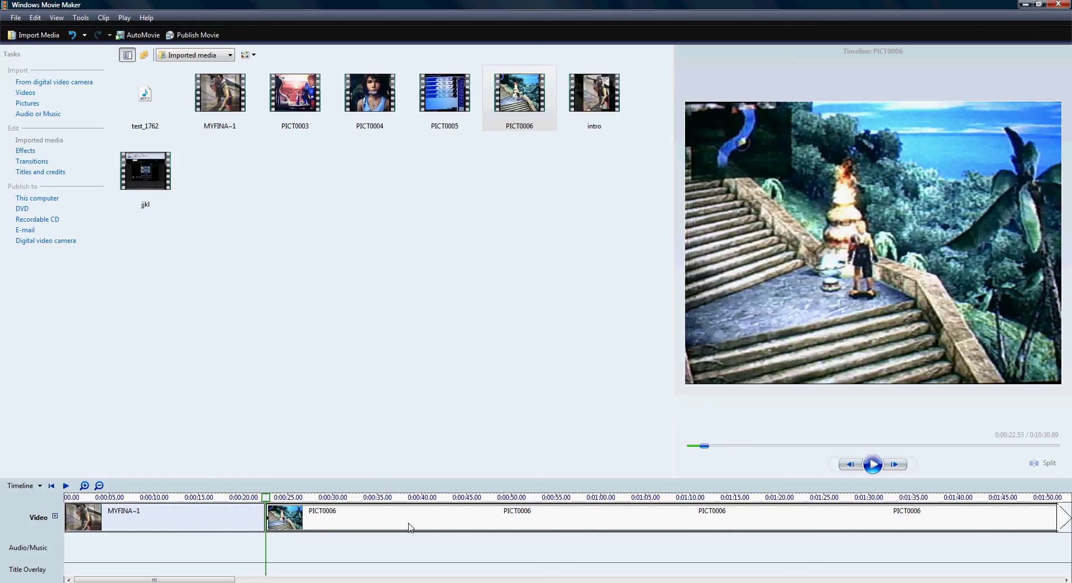
right_click(303, 513)
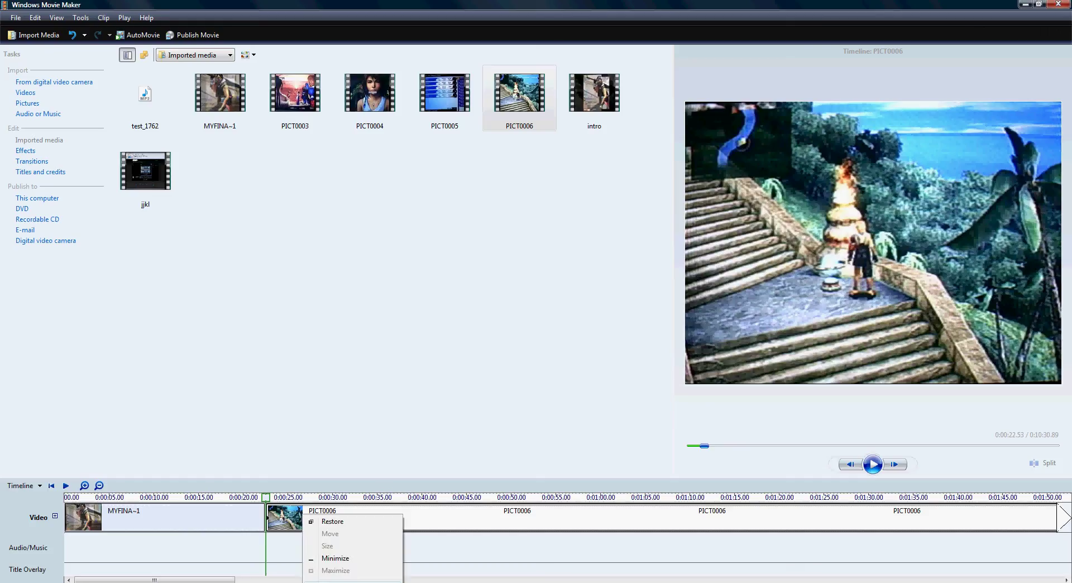
Step: Minimize Windows Movie Maker to reveal the desktop and its video files
click(335, 557)
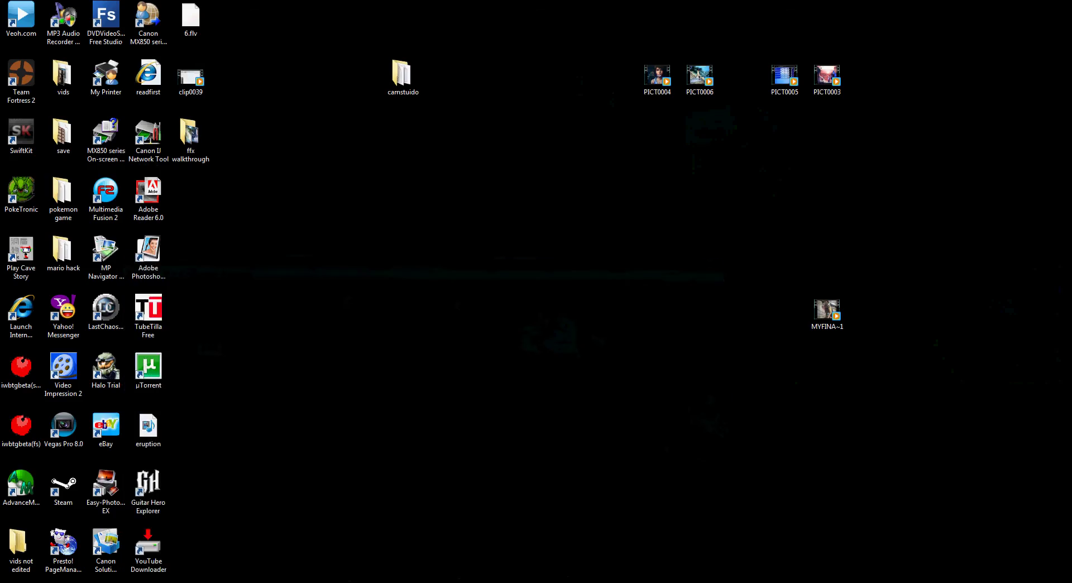
mouse_move(402, 581)
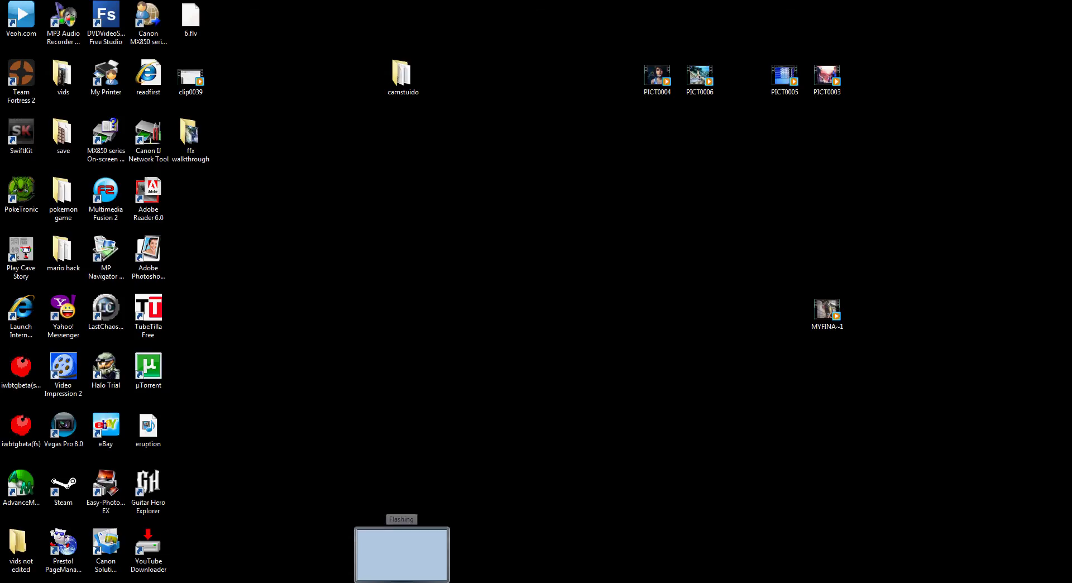